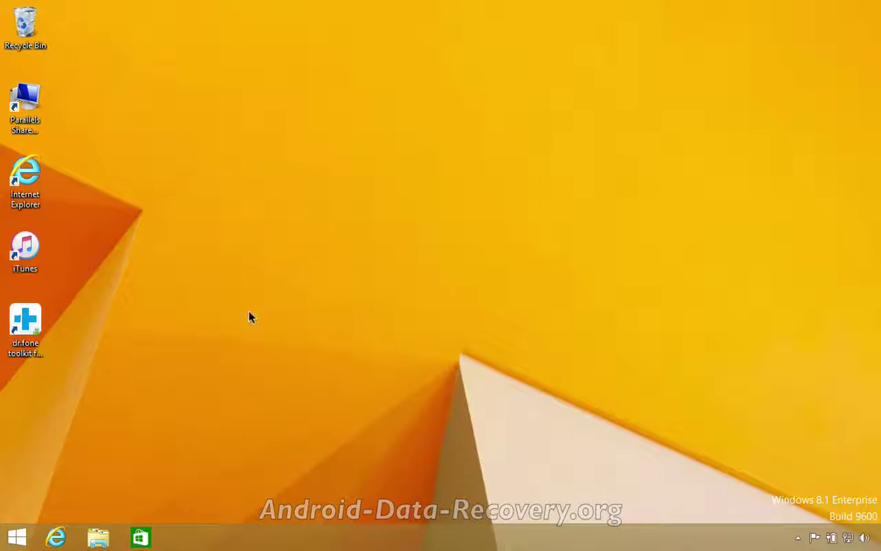
Step: Launch dr.fone toolkit for Android, open Restauration de données and choose only Audio as the file type to recover from the Sony Xperia Z2
{"action": "double_click", "coordinate": [27, 322]}
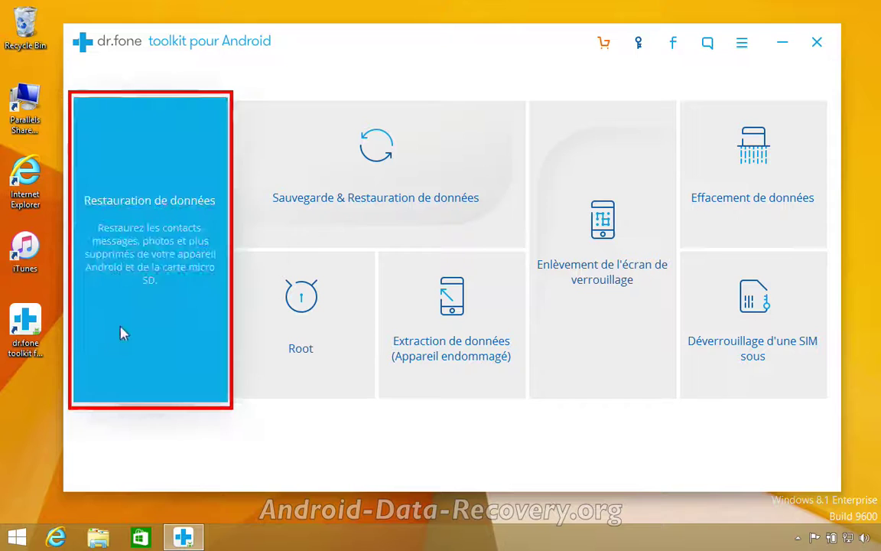
{"action": "left_click", "coordinate": [157, 310]}
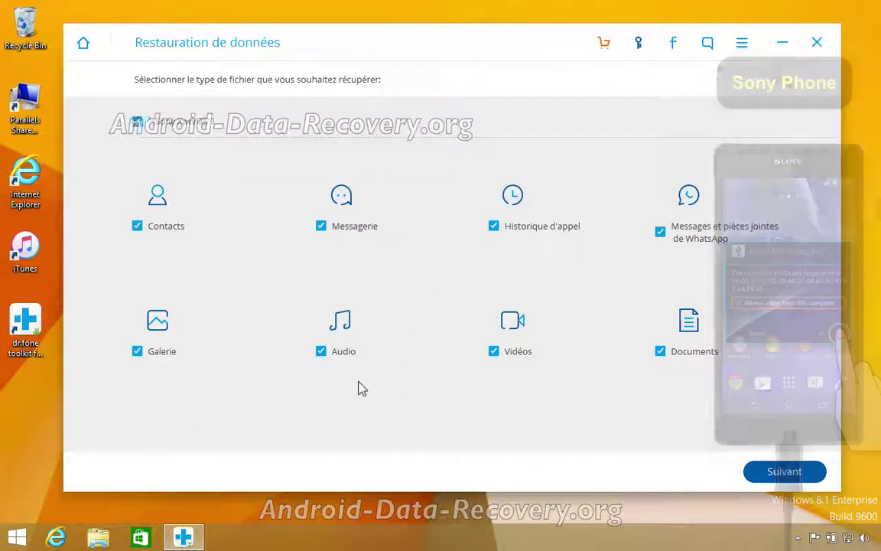
{"action": "left_click", "coordinate": [137, 123]}
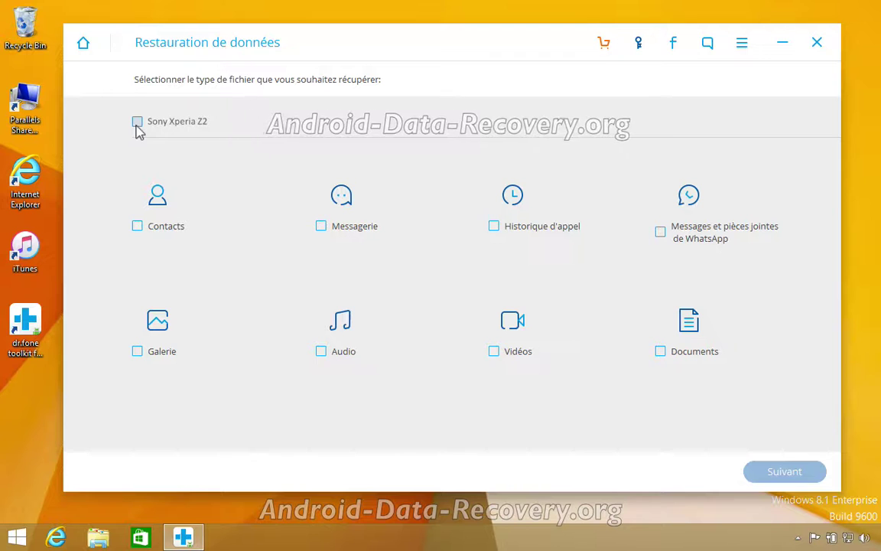
{"action": "left_click", "coordinate": [321, 353]}
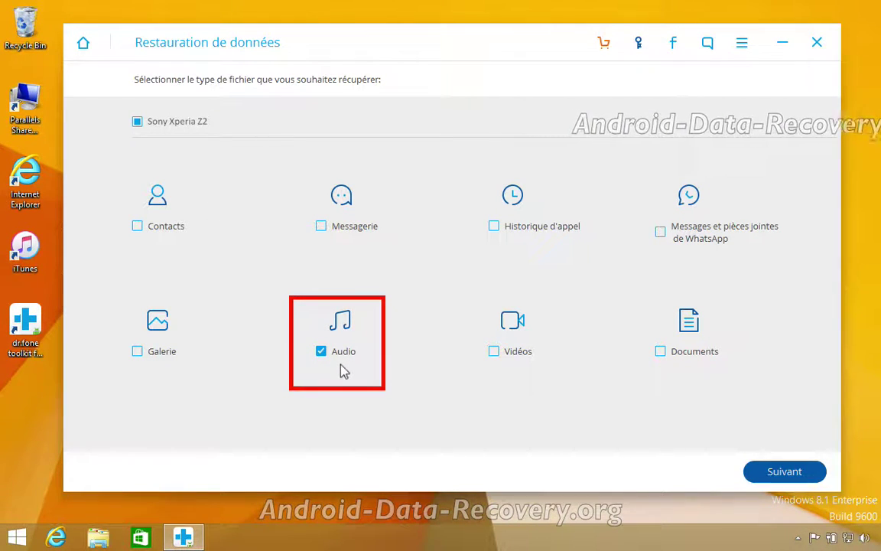
{"action": "left_click", "coordinate": [785, 478]}
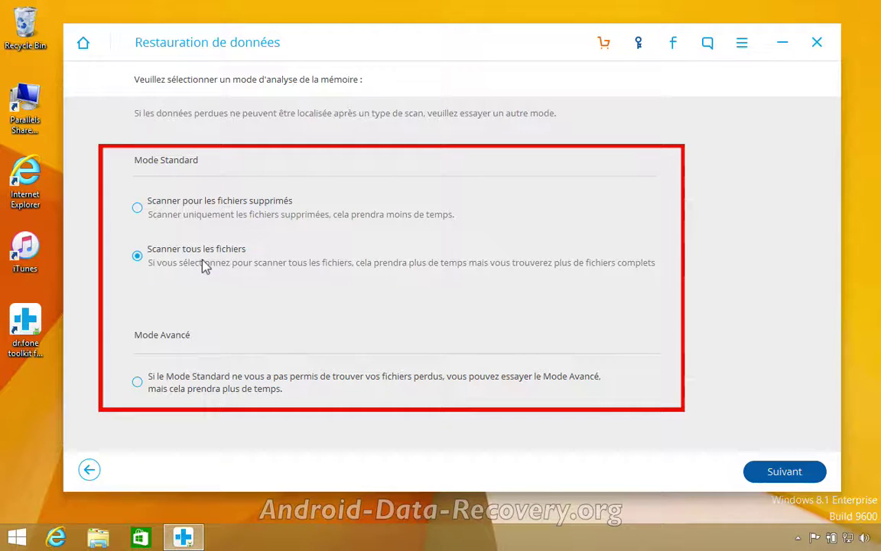
Step: Scan the phone in Mode Standard with the option Scanner tous les fichiers
{"action": "left_click", "coordinate": [211, 388]}
{"action": "left_click", "coordinate": [205, 274]}
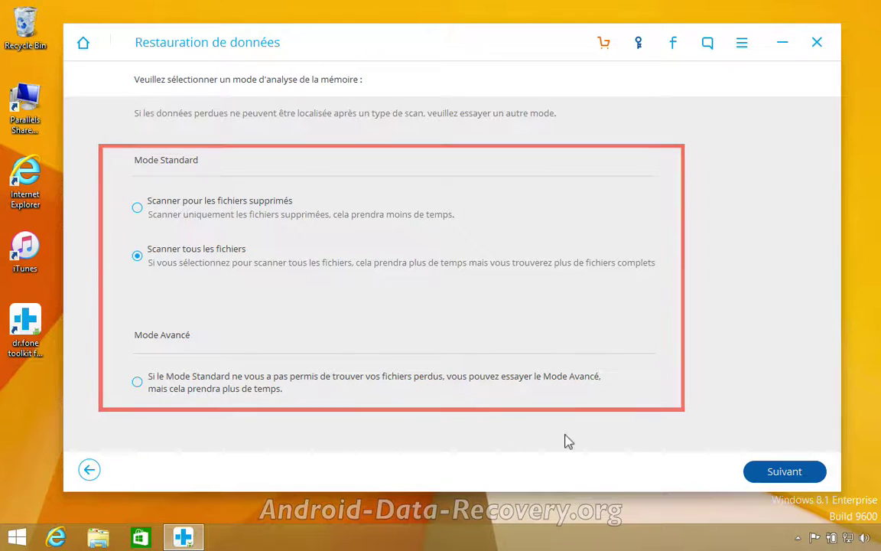
{"action": "left_click", "coordinate": [785, 473]}
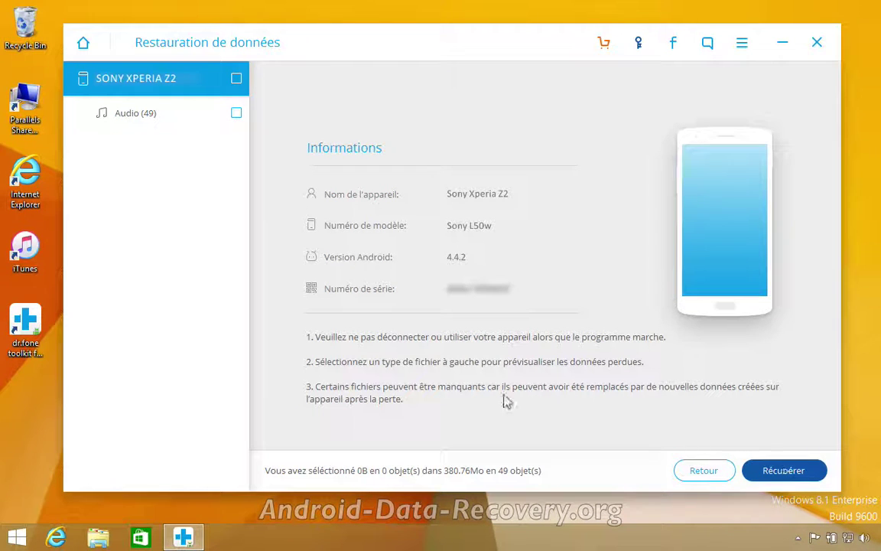
Step: Show the phone's Audio scan results and filter them to display deleted items only
{"action": "left_click", "coordinate": [142, 124]}
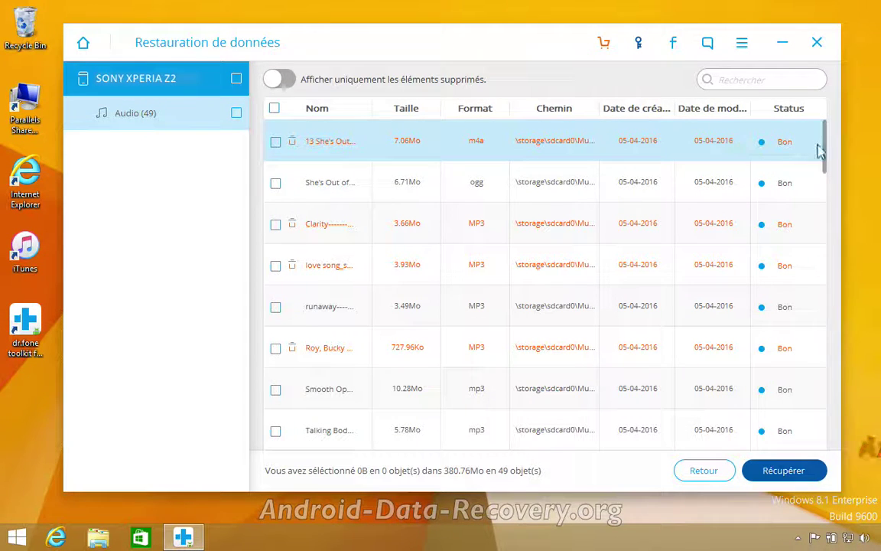
{"action": "left_click_drag", "start_coordinate": [824, 157], "coordinate": [818, 130]}
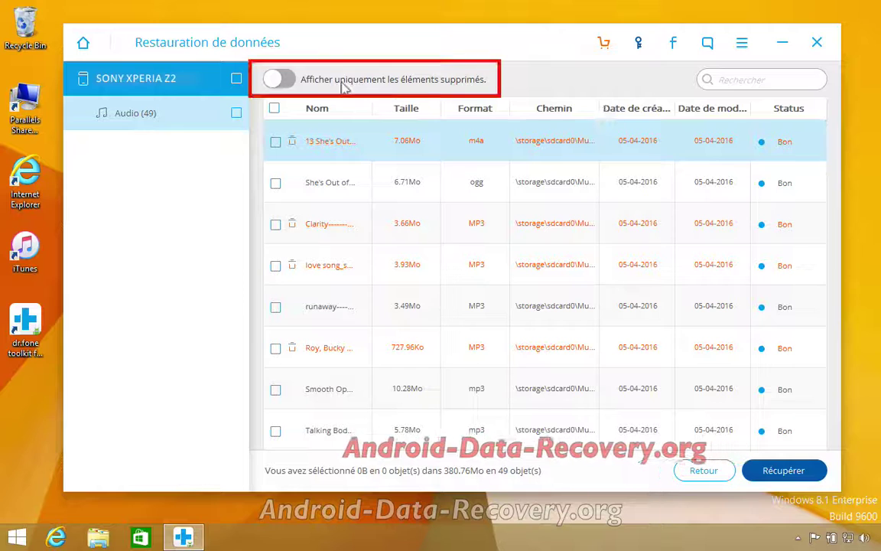
{"action": "left_click", "coordinate": [285, 82]}
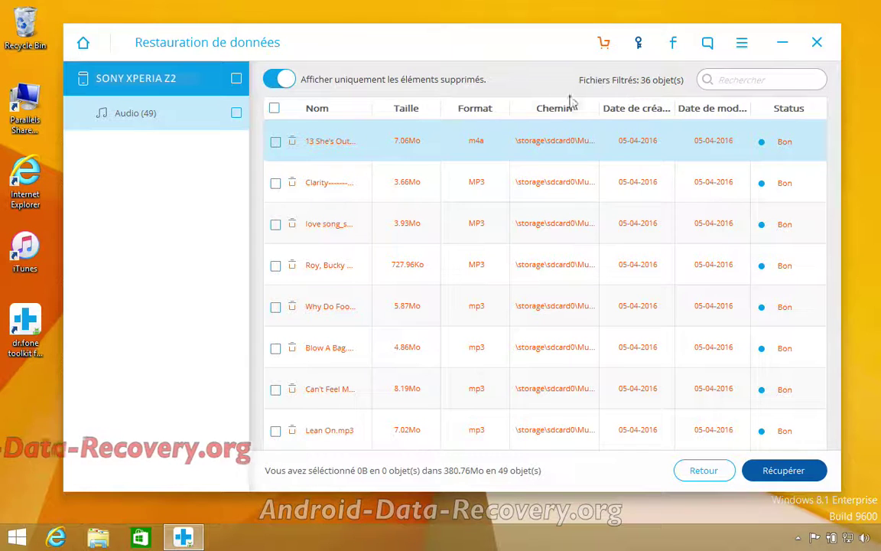
Step: Select all the filtered deleted audio files and recover them to the Documents folder
{"action": "left_click", "coordinate": [275, 108]}
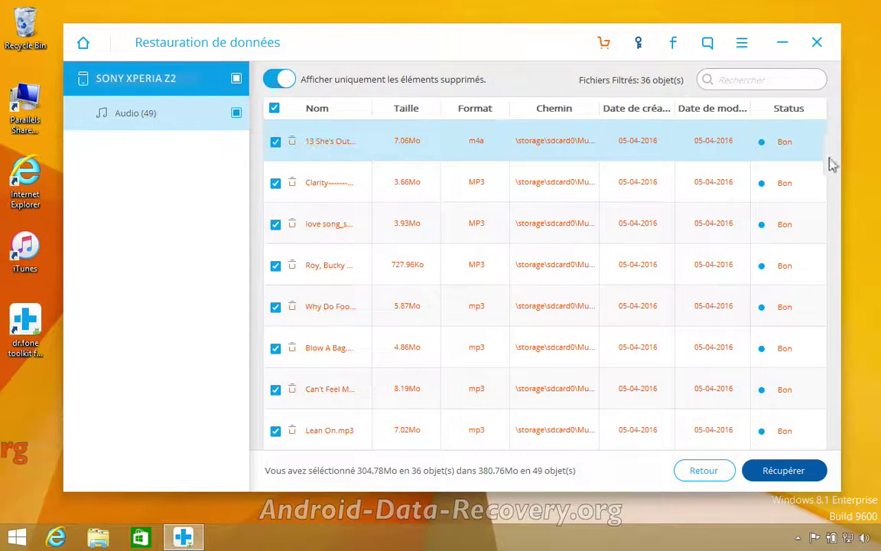
{"action": "left_click_drag", "start_coordinate": [825, 167], "coordinate": [823, 432]}
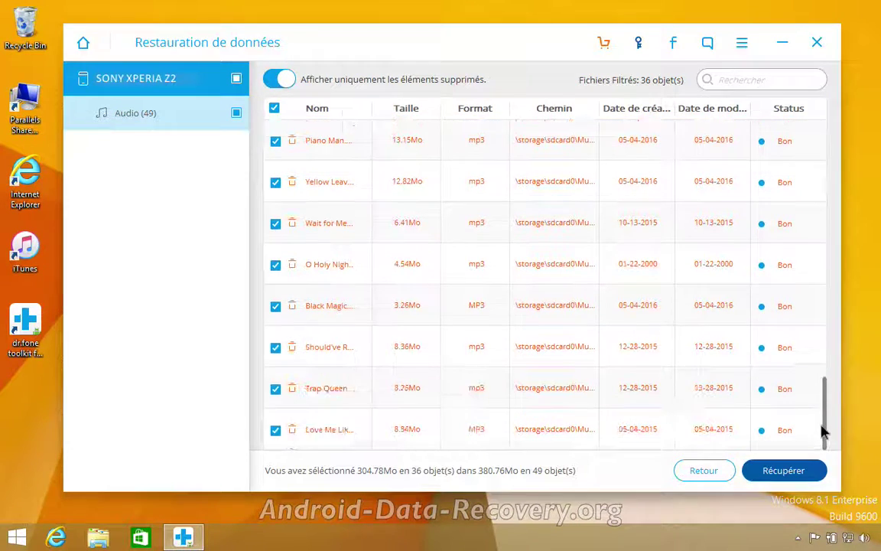
{"action": "left_click", "coordinate": [790, 476]}
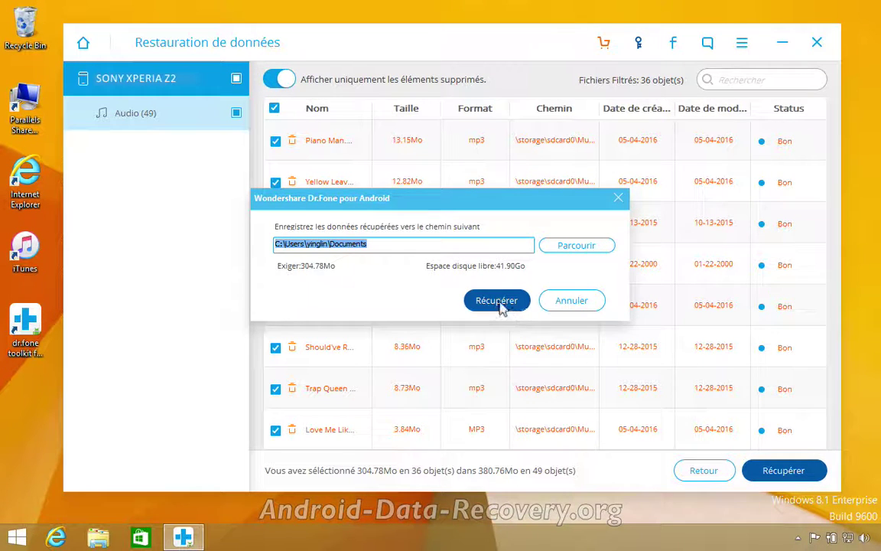
{"action": "left_click", "coordinate": [499, 302]}
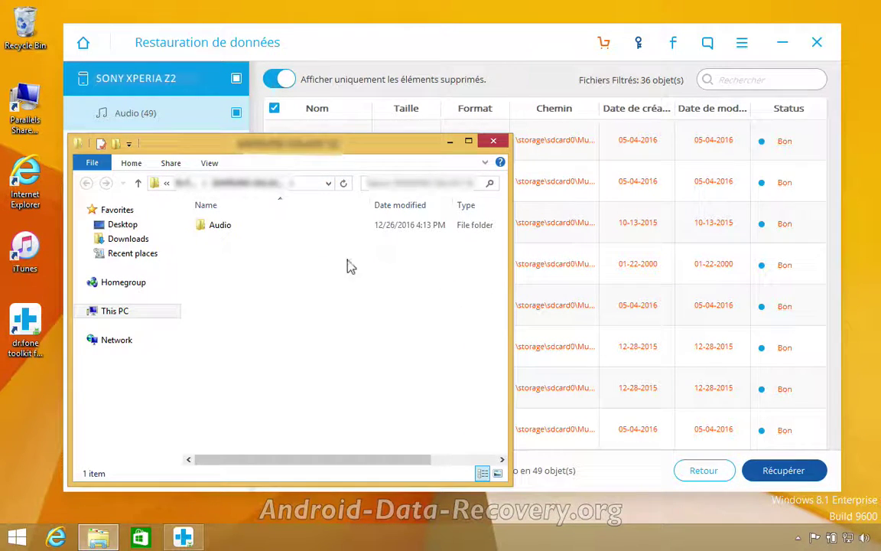
Step: Examine the recovered files in the FLAC, M4A and MP3 subfolders of the Audio folder, and return to the parent folder
{"action": "double_click", "coordinate": [229, 228]}
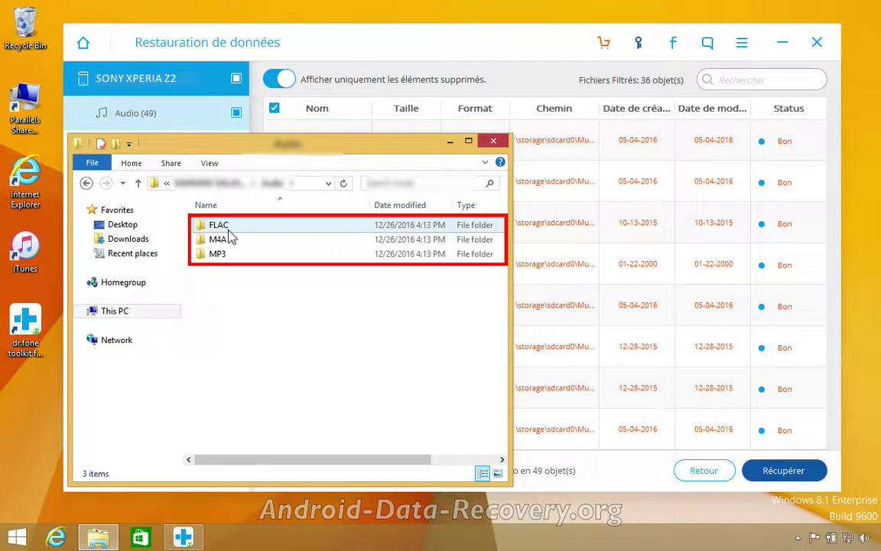
{"action": "double_click", "coordinate": [228, 228]}
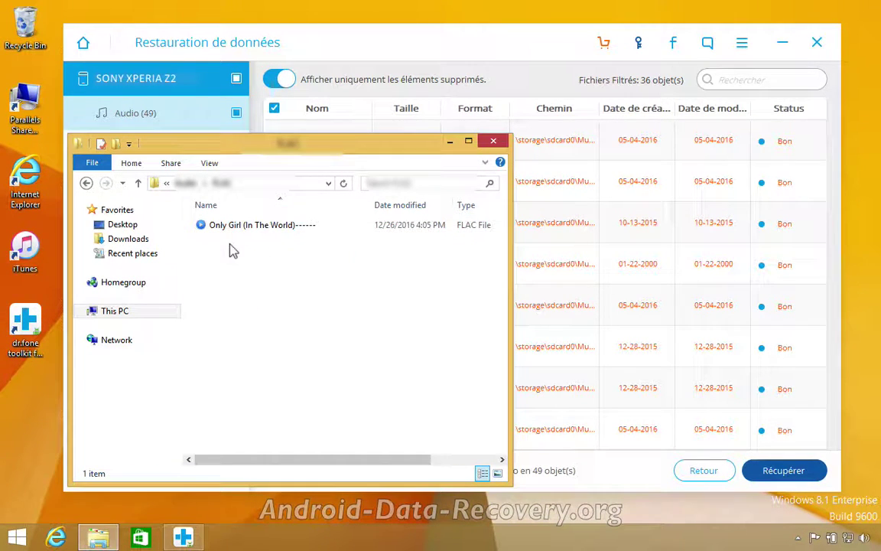
{"action": "left_click", "coordinate": [87, 184]}
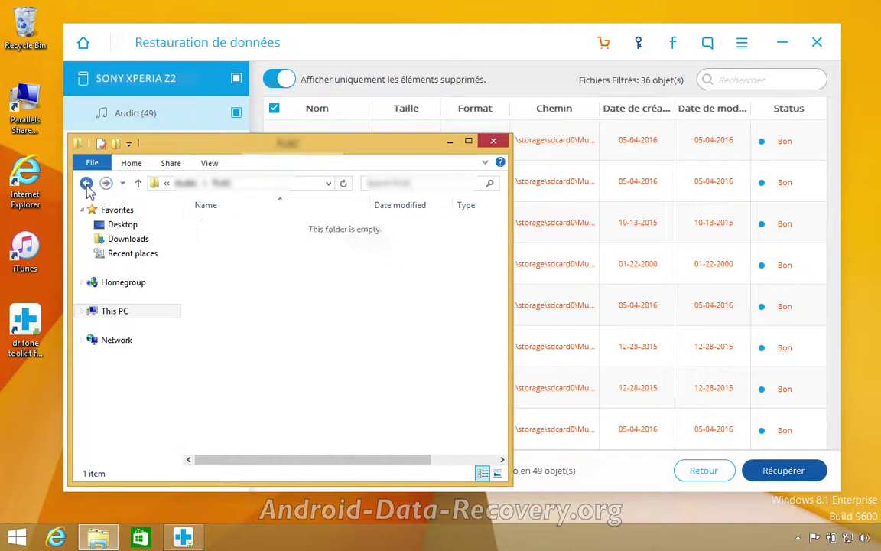
{"action": "double_click", "coordinate": [217, 238]}
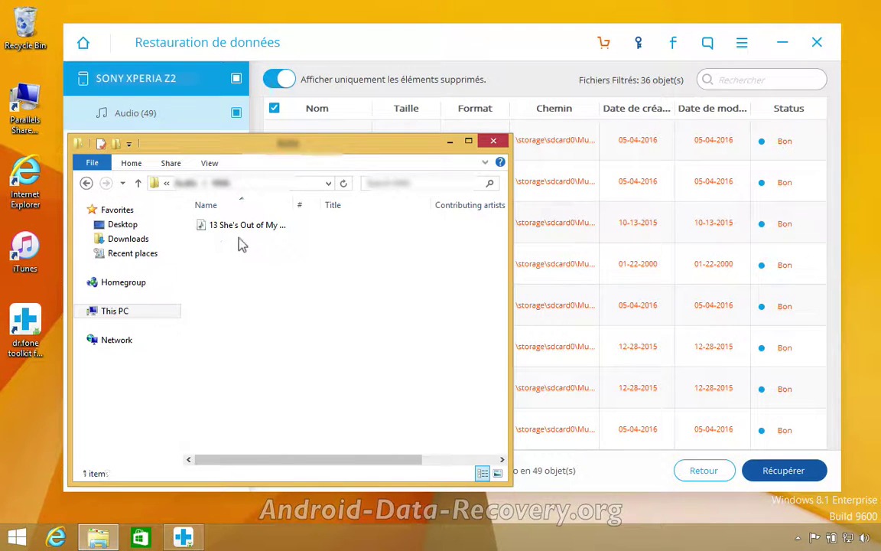
{"action": "left_click", "coordinate": [87, 183]}
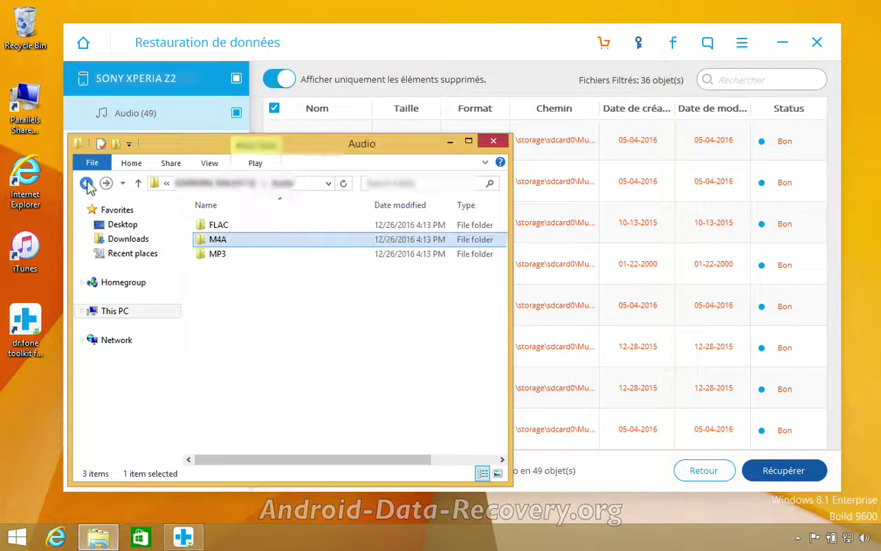
{"action": "double_click", "coordinate": [218, 253]}
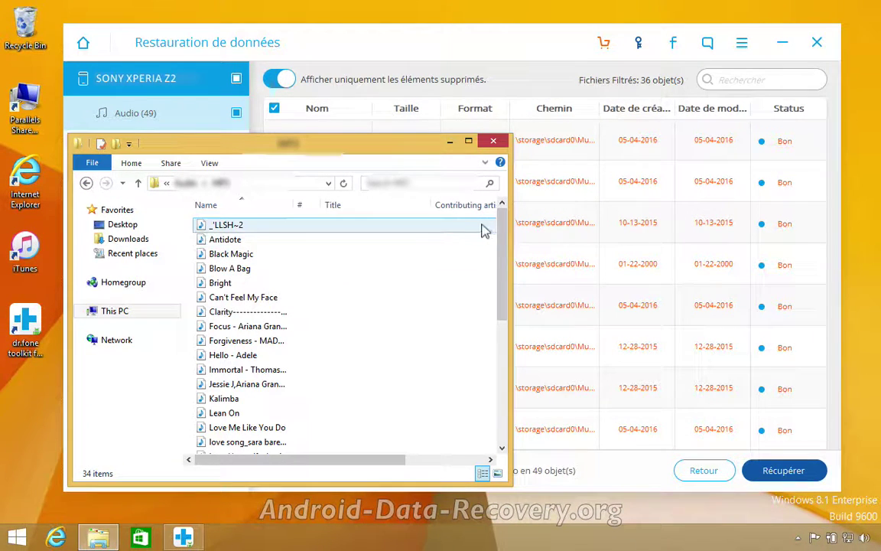
{"action": "mouse_move", "coordinate": [501, 228]}
{"action": "left_mouse_down"}
{"action": "mouse_move", "coordinate": [512, 283]}
{"action": "mouse_move", "coordinate": [511, 369]}
{"action": "mouse_move", "coordinate": [500, 355]}
{"action": "mouse_move", "coordinate": [492, 244]}
{"action": "left_mouse_up"}
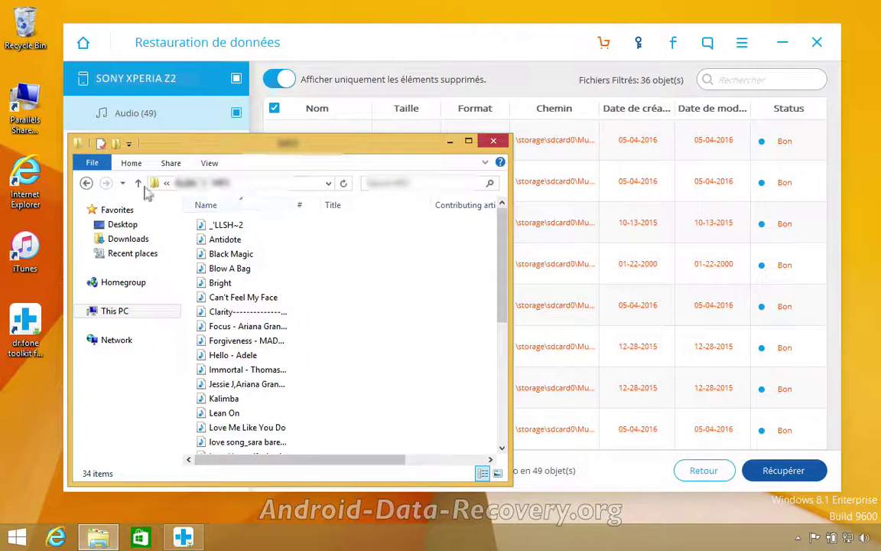
{"action": "left_click", "coordinate": [87, 185]}
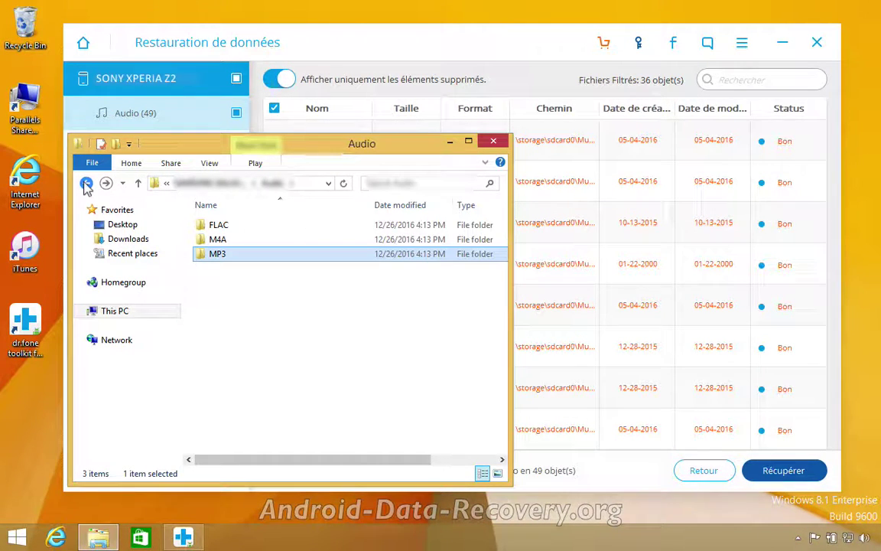
{"action": "left_click", "coordinate": [87, 186]}
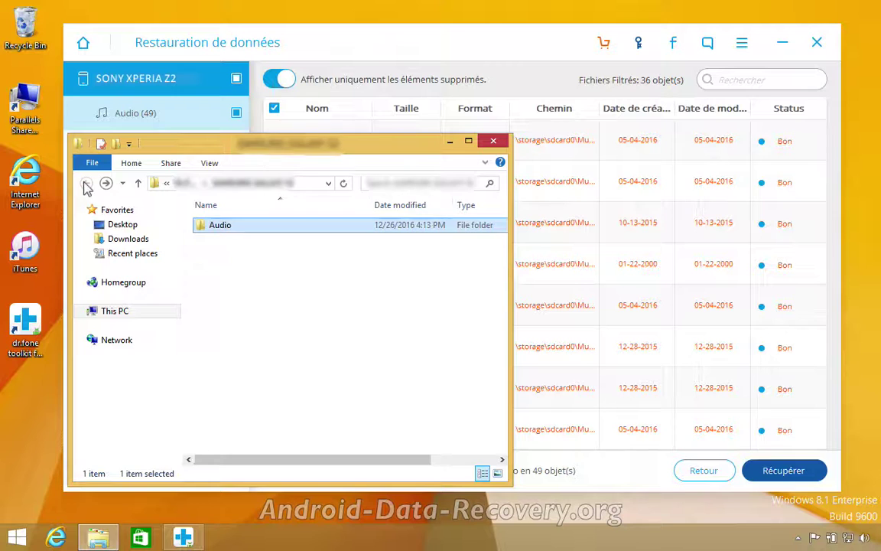
{"action": "left_click", "coordinate": [310, 275]}
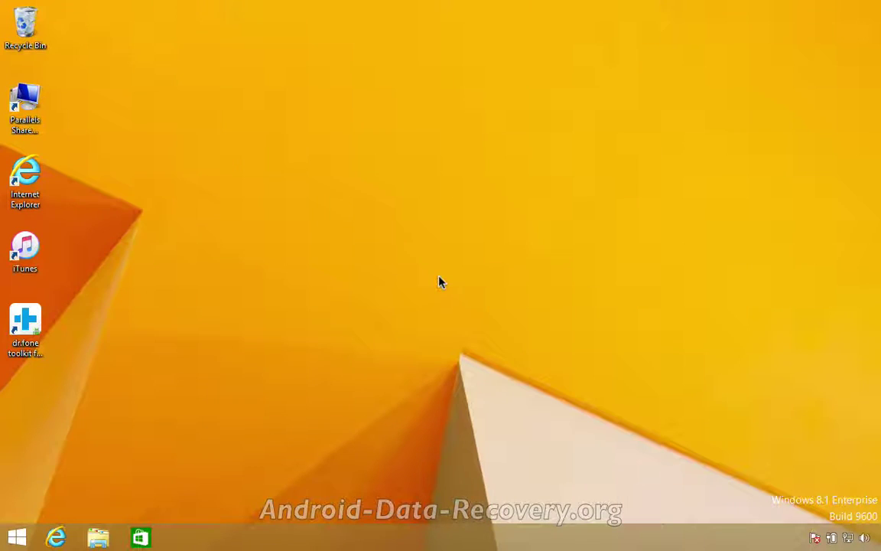
Step: Launch dr.fone toolkit for Android again and choose recovery from an Android SD card in Restauration de données
{"action": "left_click", "coordinate": [31, 327]}
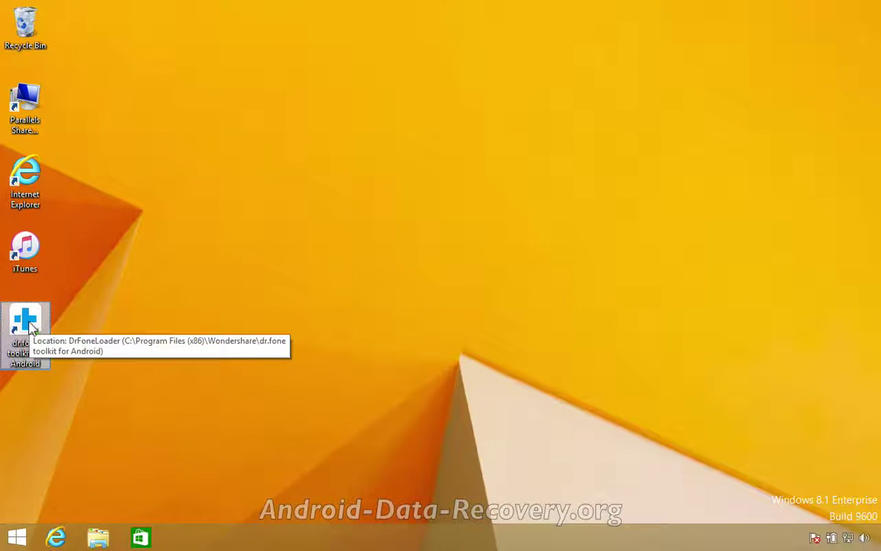
{"action": "double_click", "coordinate": [23, 365]}
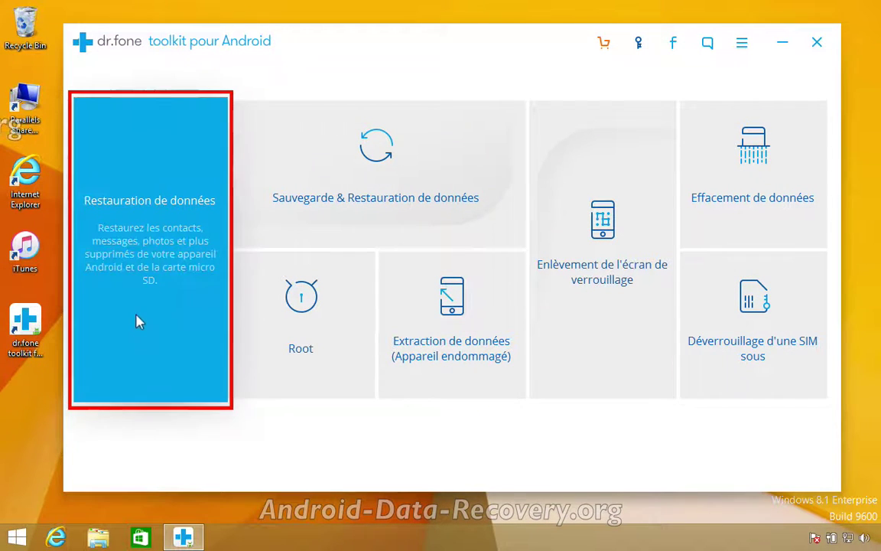
{"action": "left_click", "coordinate": [151, 314]}
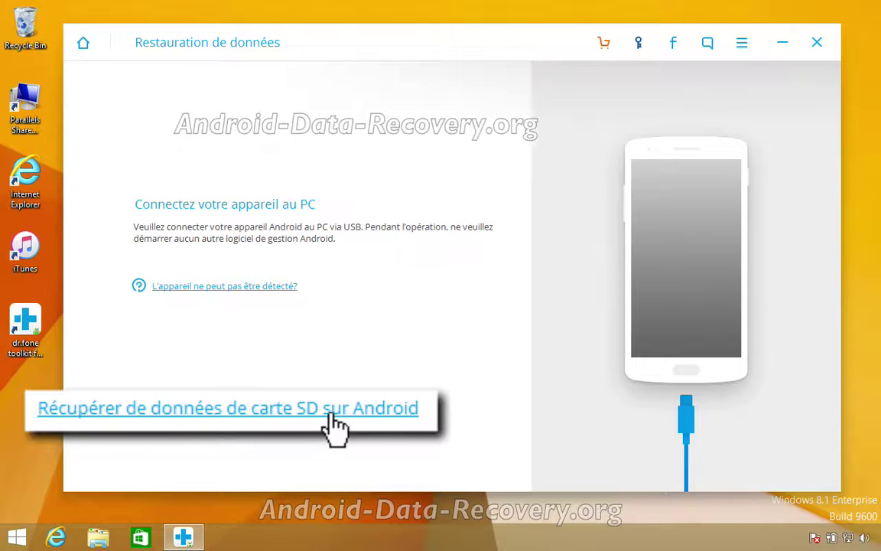
{"action": "left_click", "coordinate": [227, 412]}
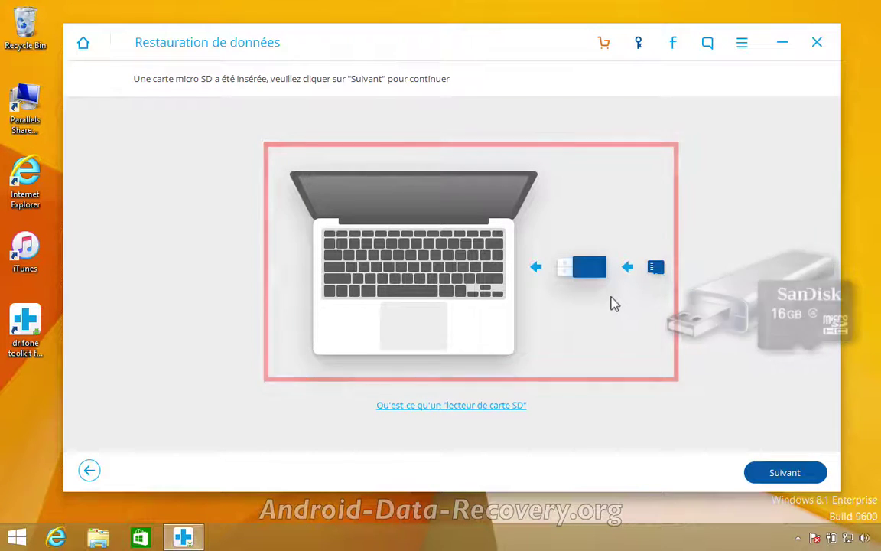
Step: Continue with the inserted micro SD card and choose Disque amovible (E:) as the storage device to scan
{"action": "left_click", "coordinate": [805, 474]}
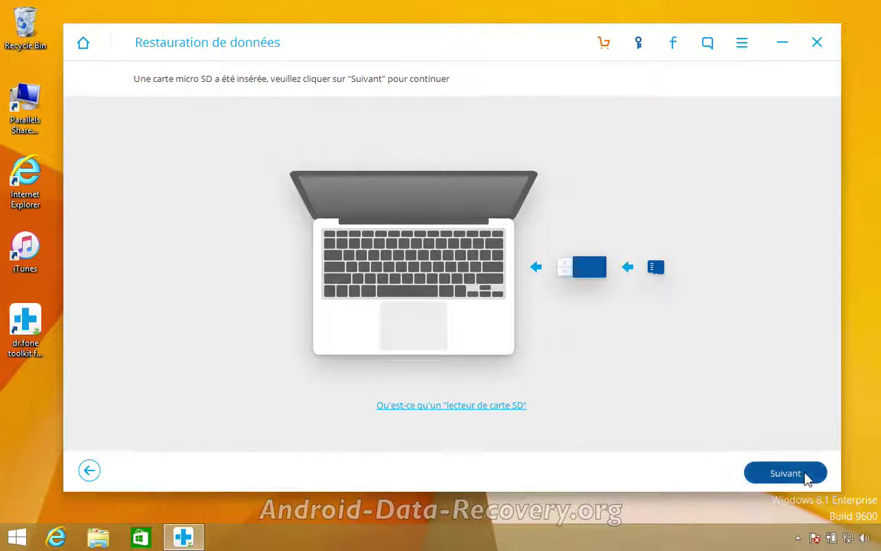
{"action": "left_click", "coordinate": [568, 280]}
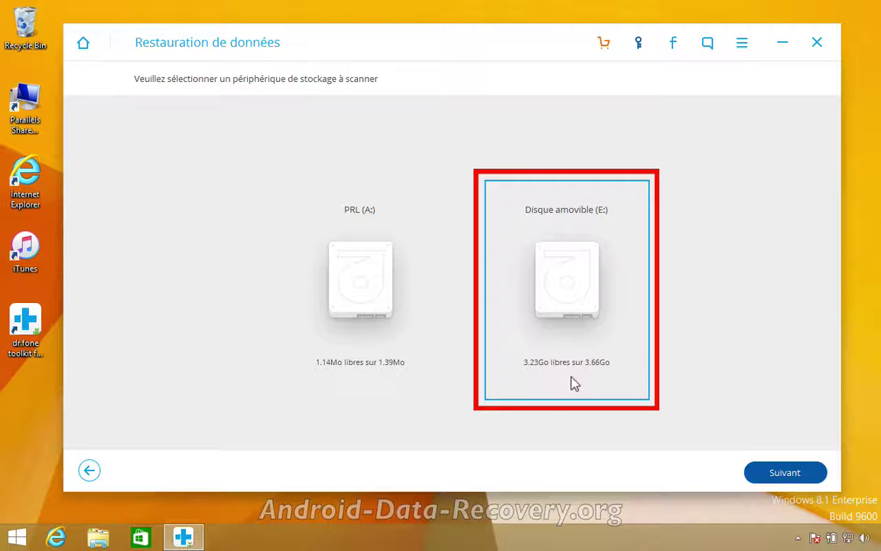
{"action": "left_click", "coordinate": [788, 472]}
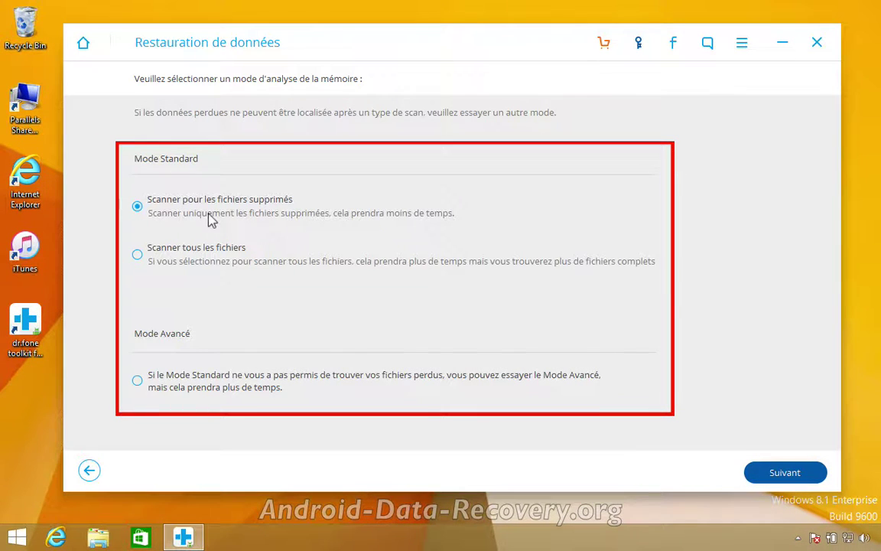
Step: Scan the SD card in Mode Standard for all files (Scanner tous les fichiers)
{"action": "left_click", "coordinate": [201, 268]}
{"action": "left_click", "coordinate": [206, 272]}
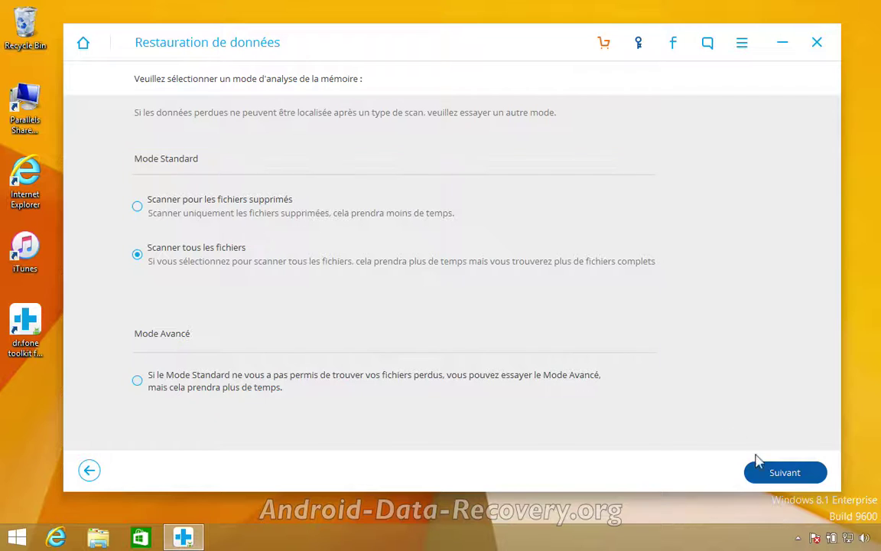
{"action": "left_click", "coordinate": [785, 473]}
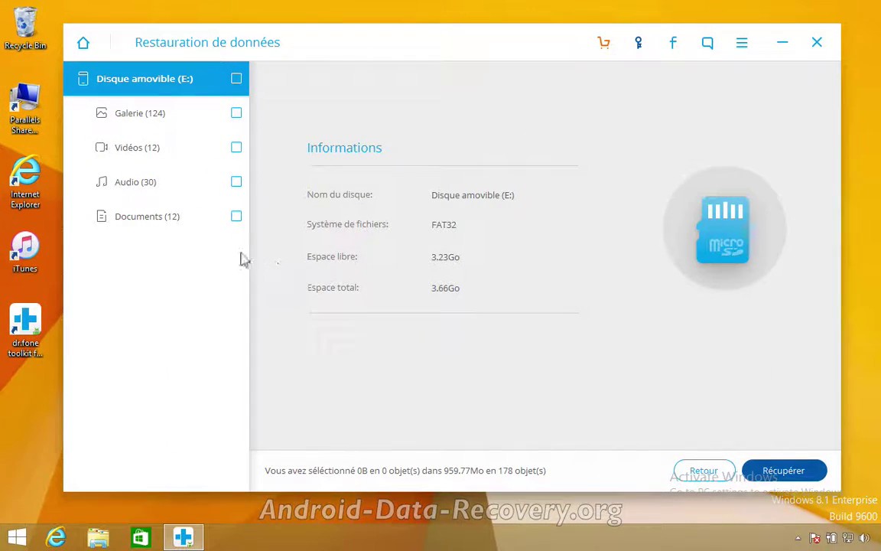
Step: Filter the SD card's Audio category to deleted items only (Afficher uniquement les éléments supprimés) and select all the listed files
{"action": "left_click", "coordinate": [149, 195]}
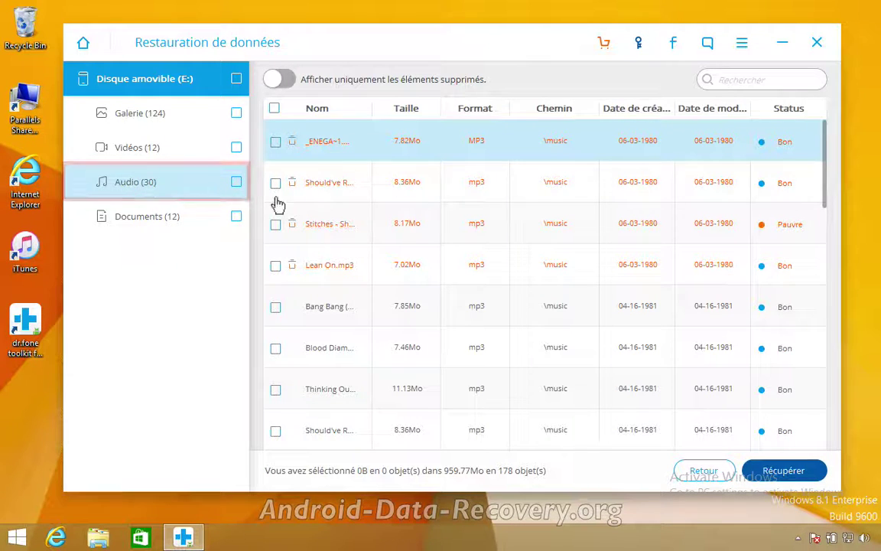
{"action": "left_click_drag", "start_coordinate": [824, 195], "coordinate": [826, 161]}
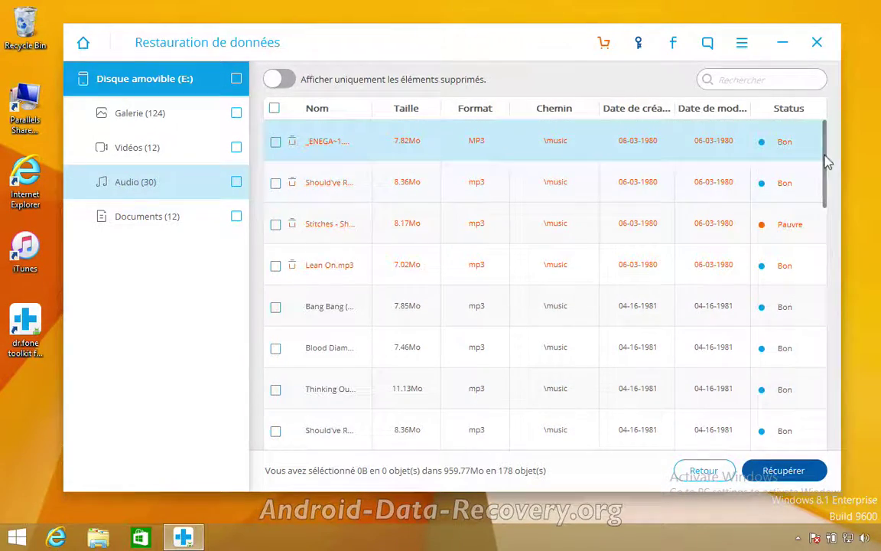
{"action": "left_click", "coordinate": [282, 79]}
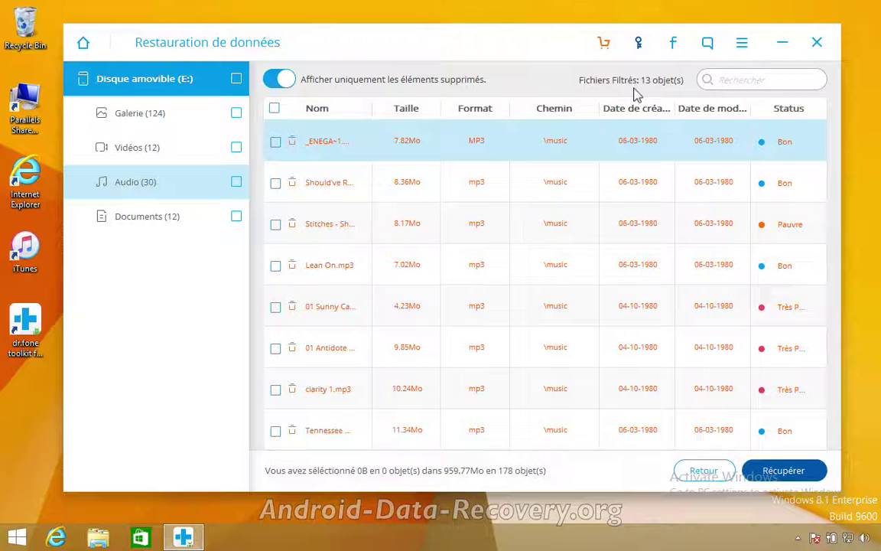
{"action": "left_click", "coordinate": [275, 109]}
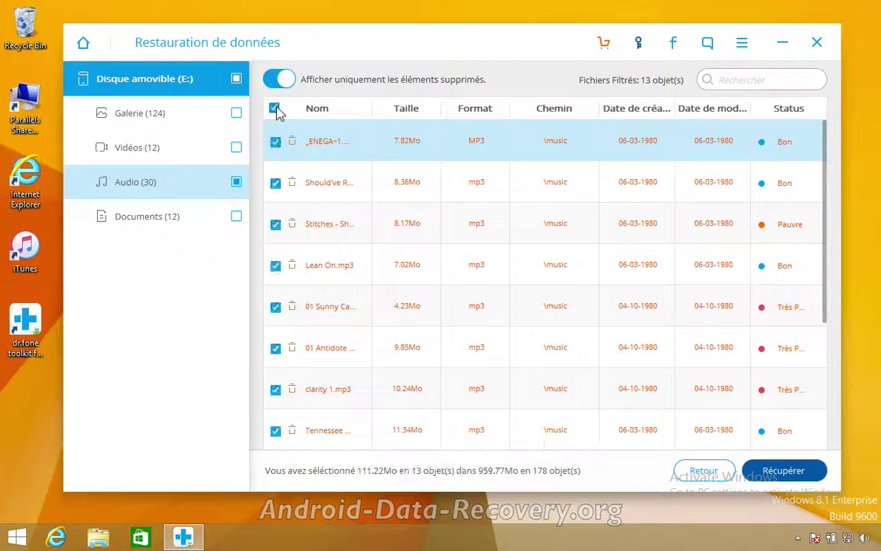
Step: Recover the selected deleted audio files to the proposed Documents folder on the computer
{"action": "left_click_drag", "start_coordinate": [826, 156], "coordinate": [822, 295]}
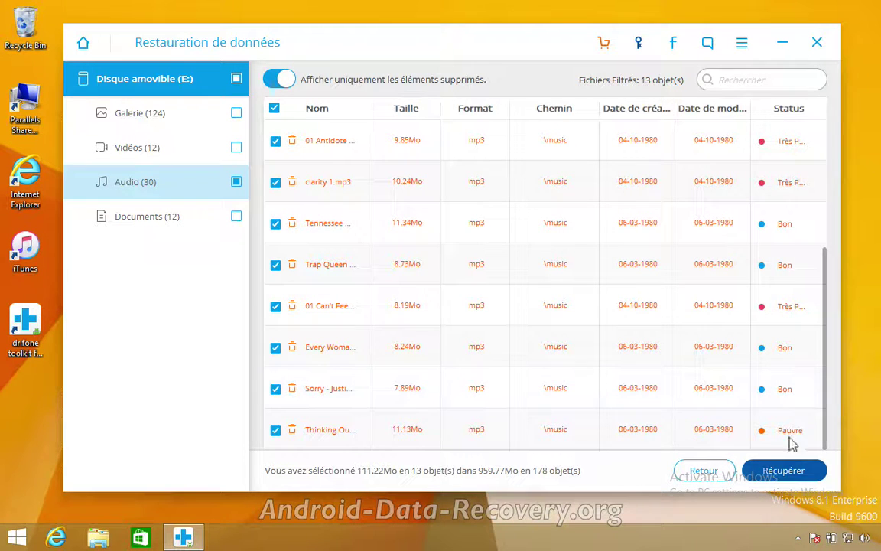
{"action": "left_click", "coordinate": [788, 469]}
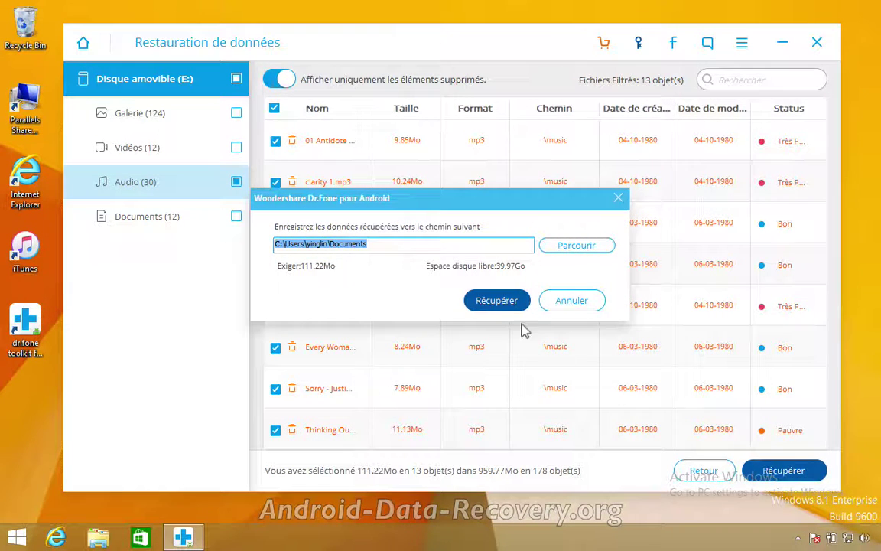
{"action": "left_click", "coordinate": [497, 303]}
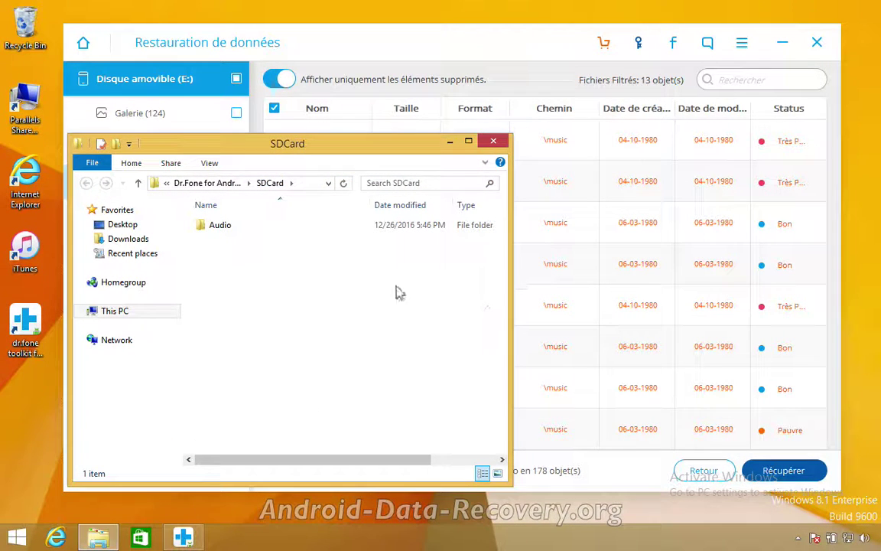
Step: Examine the recovered files in the Audio folder's MP3 subfolder with a widened Name column, and return to the SDCard folder
{"action": "double_click", "coordinate": [234, 229]}
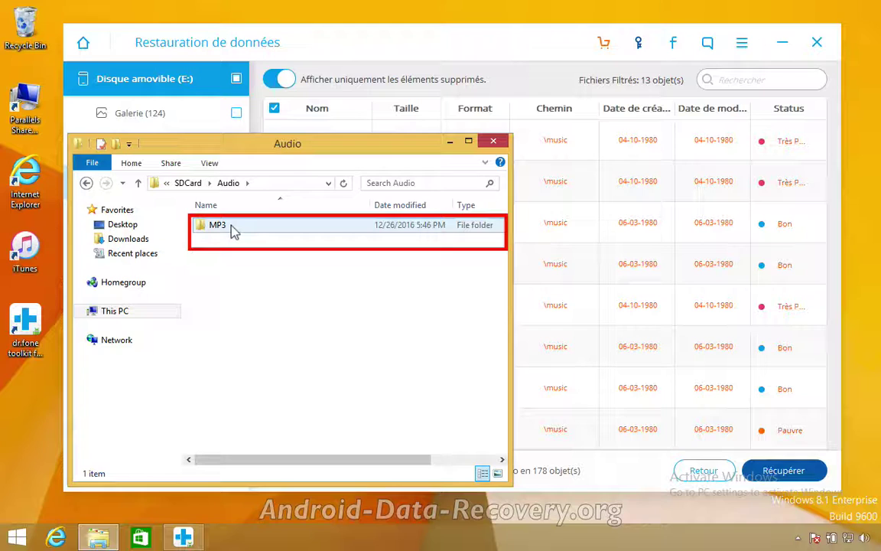
{"action": "double_click", "coordinate": [234, 230]}
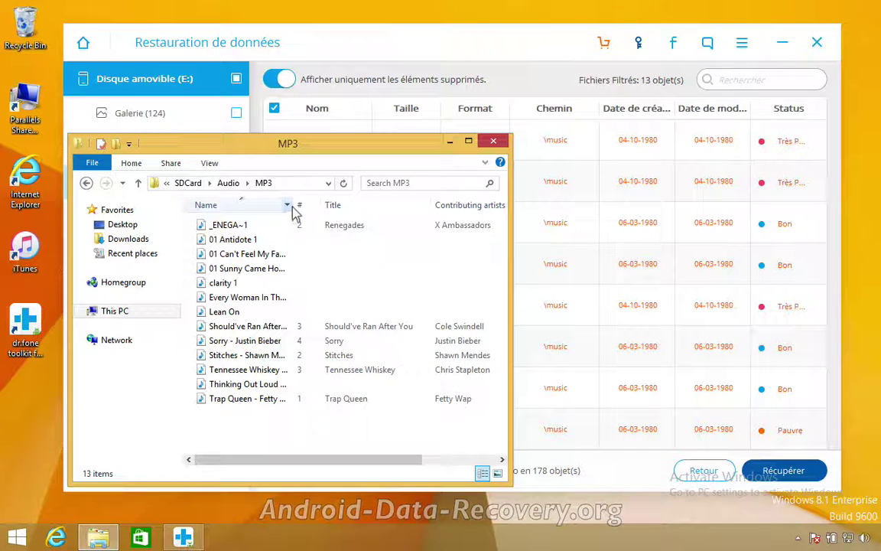
{"action": "left_click_drag", "start_coordinate": [295, 201], "coordinate": [340, 202]}
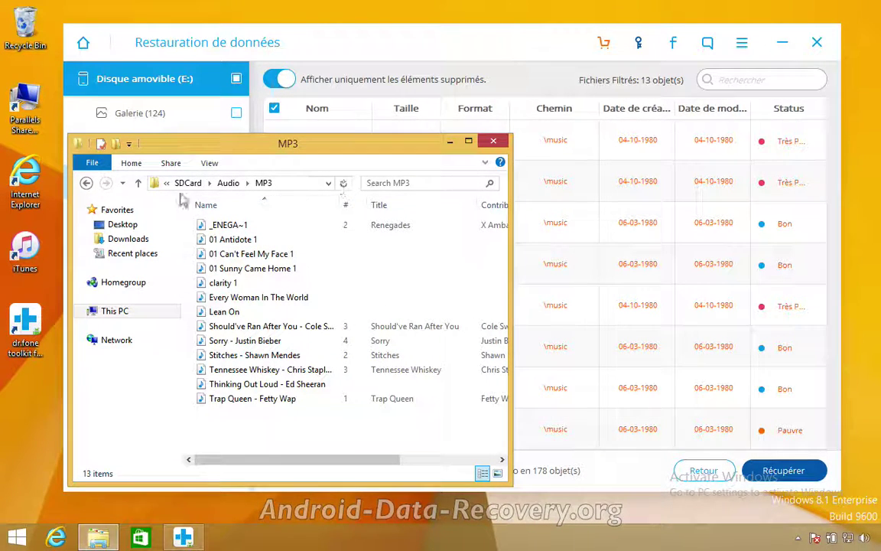
{"action": "left_click", "coordinate": [85, 184]}
{"action": "left_click", "coordinate": [85, 183]}
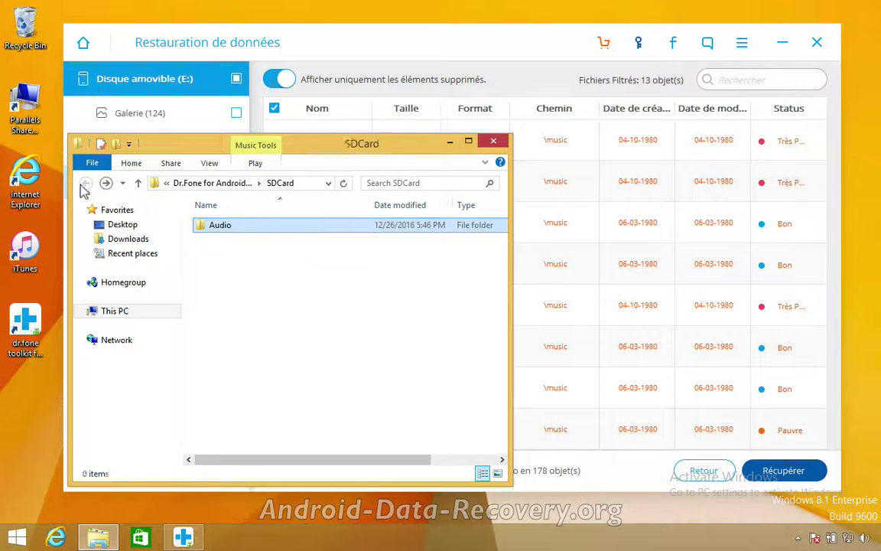
{"action": "left_click", "coordinate": [330, 271]}
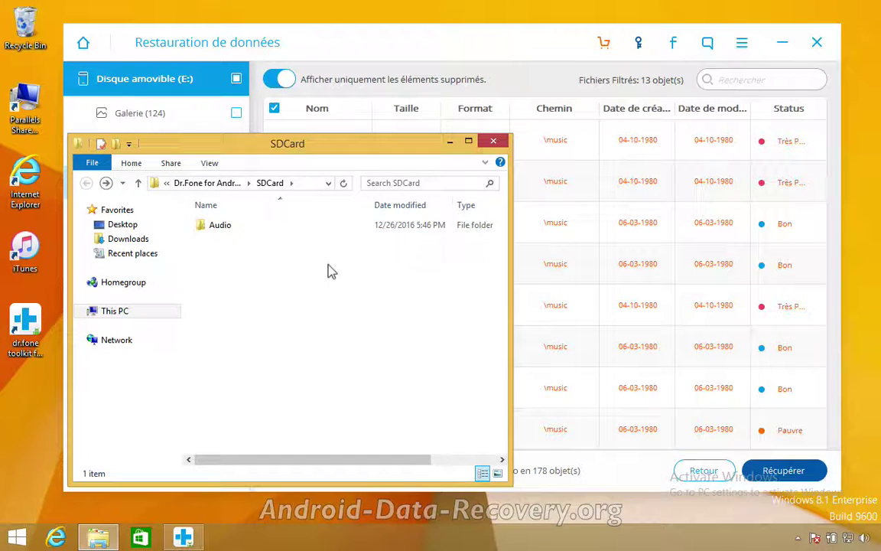